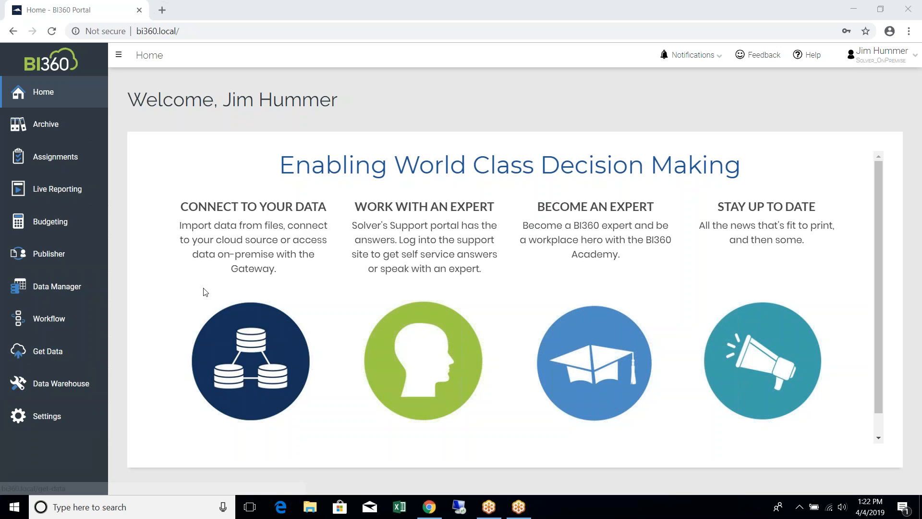
Edit the GP2016 A data connection so that it also includes Solver Budget Company (DEB), and finish
{"action": "left_click", "coordinate": [46, 351]}
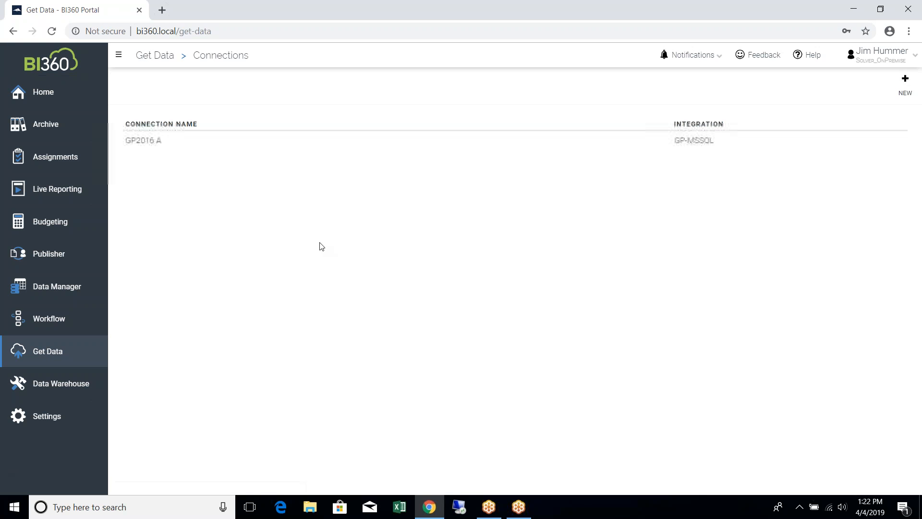
{"action": "left_click", "coordinate": [164, 139]}
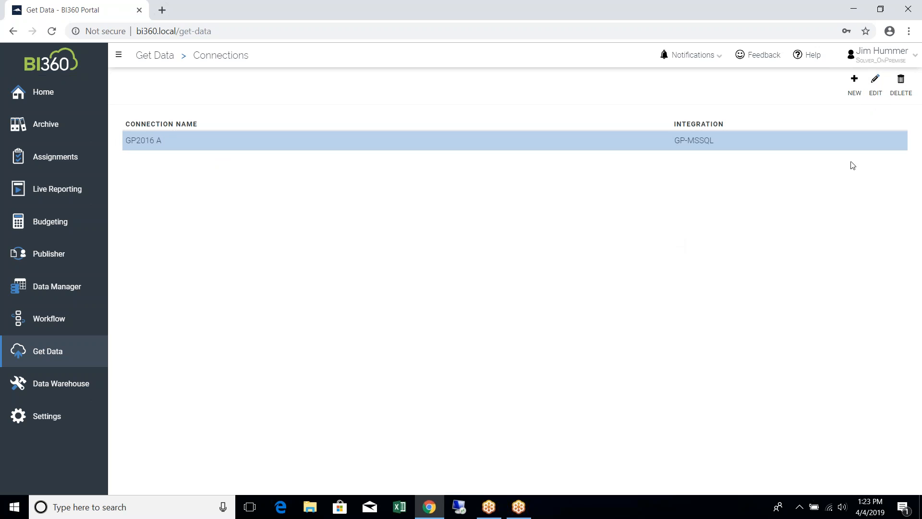
{"action": "left_click", "coordinate": [875, 82]}
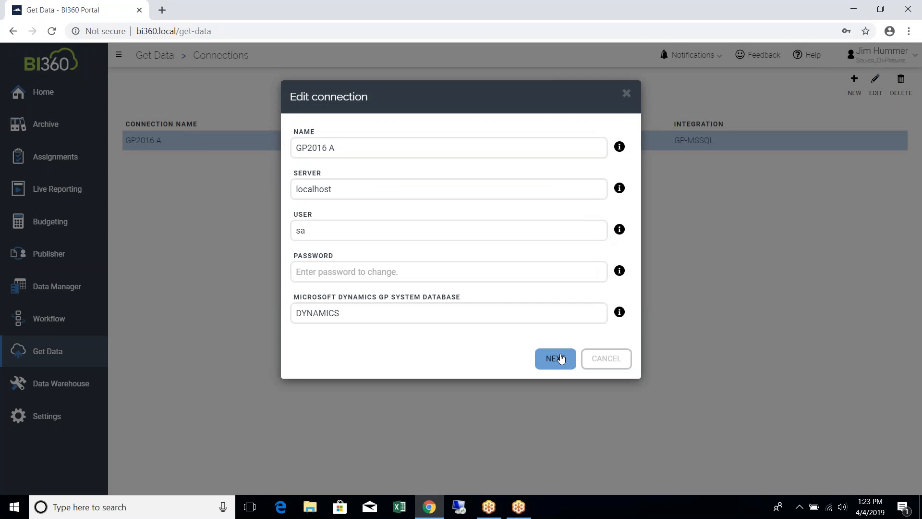
{"action": "left_click", "coordinate": [557, 358]}
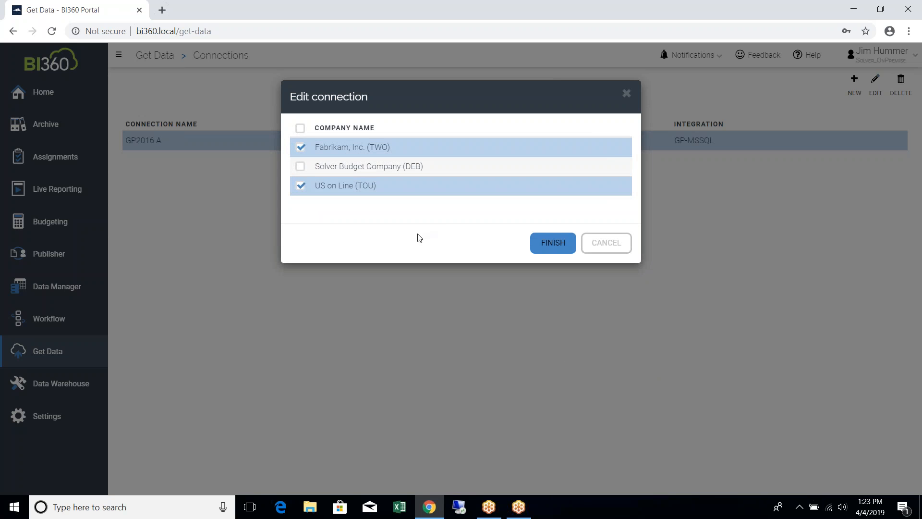
{"action": "left_click", "coordinate": [301, 168]}
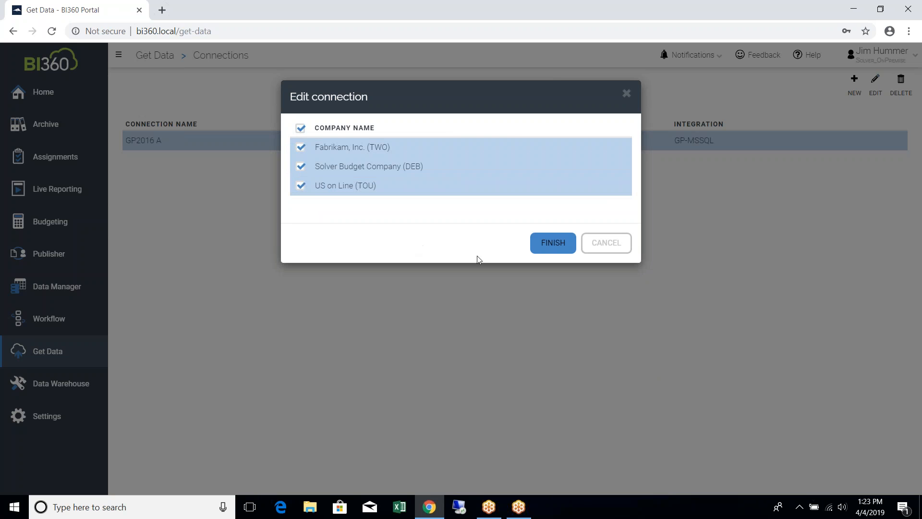
{"action": "left_click", "coordinate": [552, 246]}
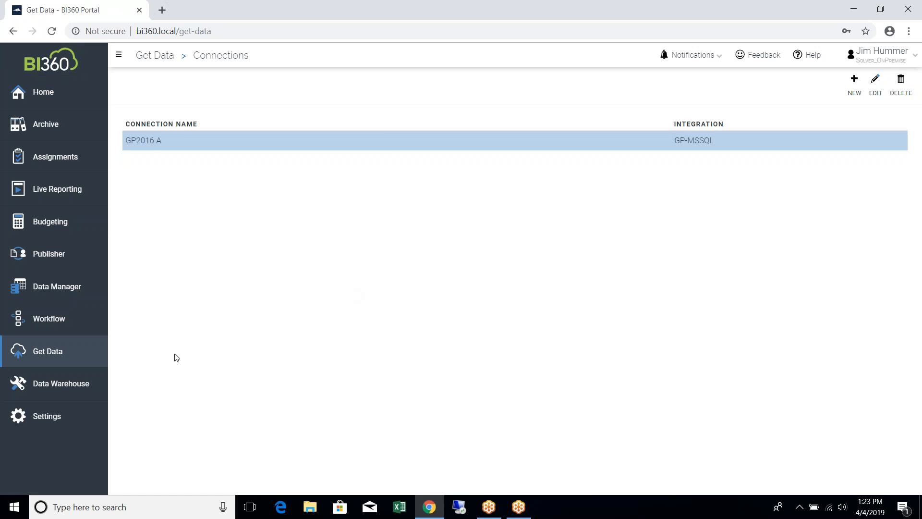
Review the license distribution and feature overview of Solver On-Premise and the module access of its Solver_OnPremise tenant in Administration
{"action": "left_click", "coordinate": [64, 416]}
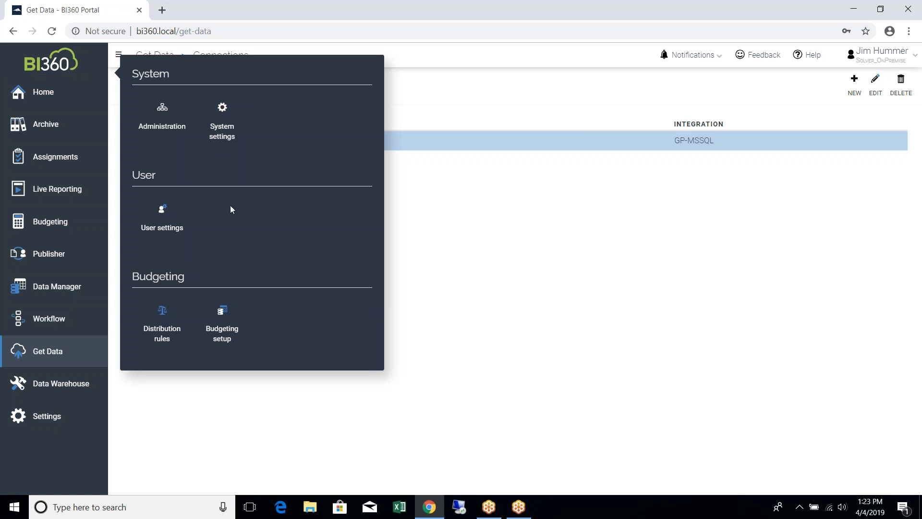
{"action": "left_click", "coordinate": [163, 122]}
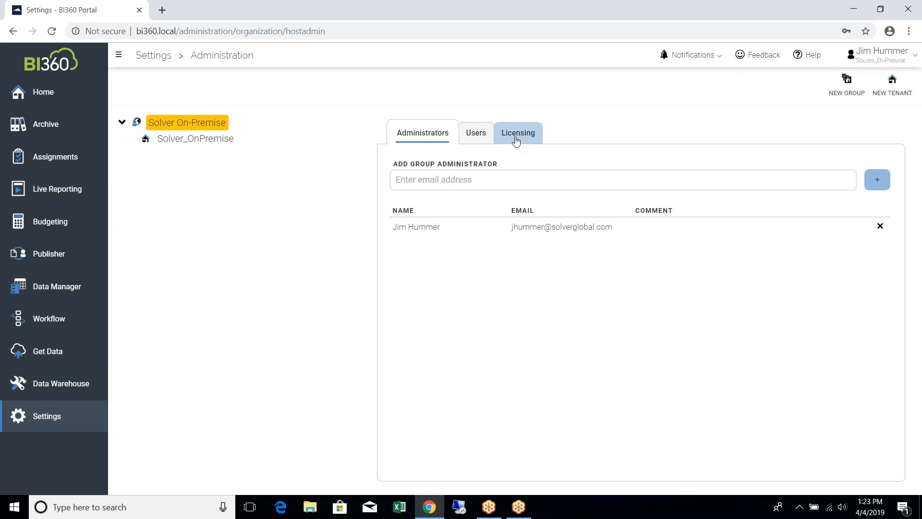
{"action": "left_click", "coordinate": [516, 141]}
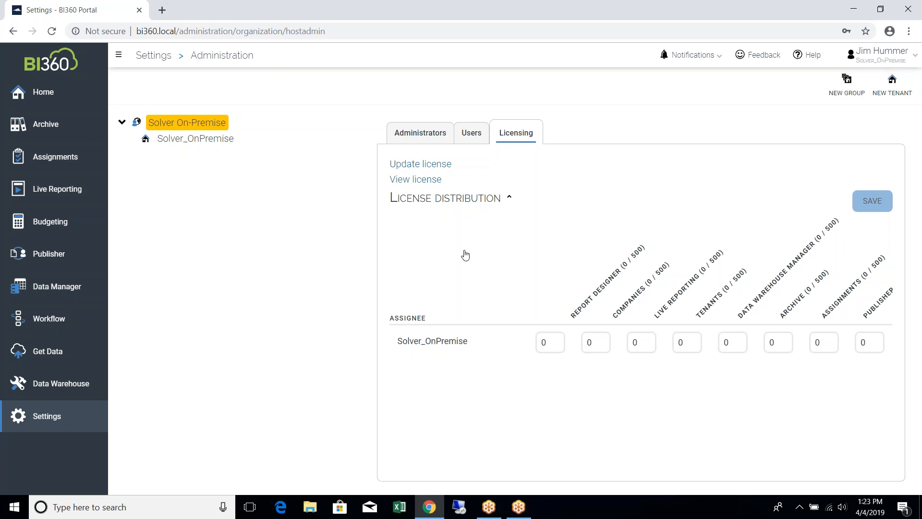
{"action": "left_click", "coordinate": [200, 143]}
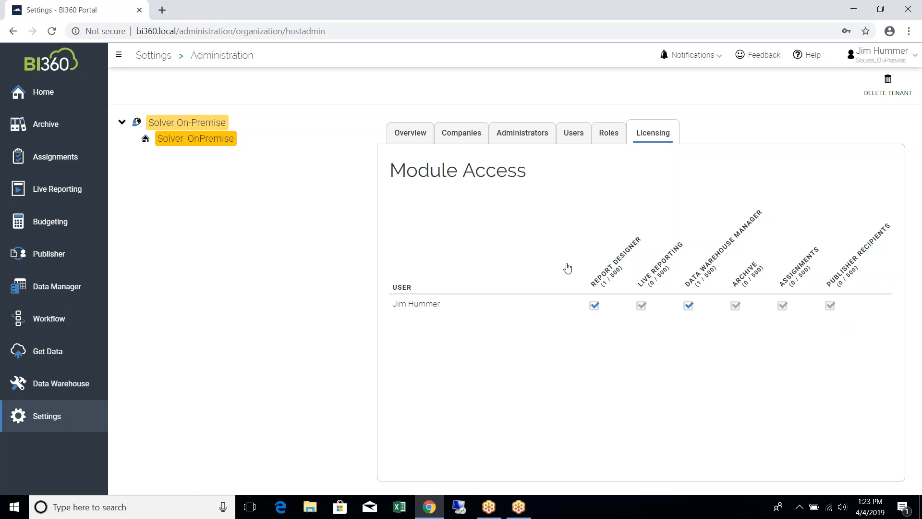
{"action": "left_click", "coordinate": [198, 124]}
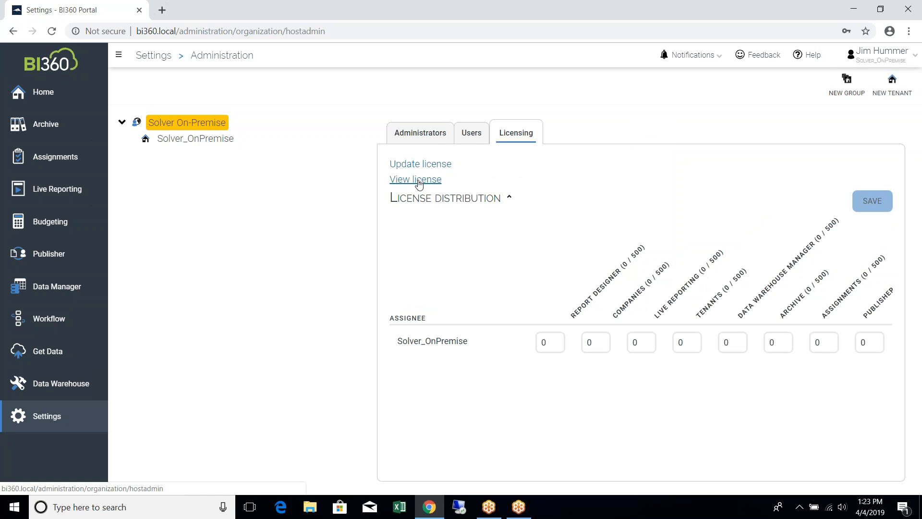
{"action": "left_click", "coordinate": [416, 180]}
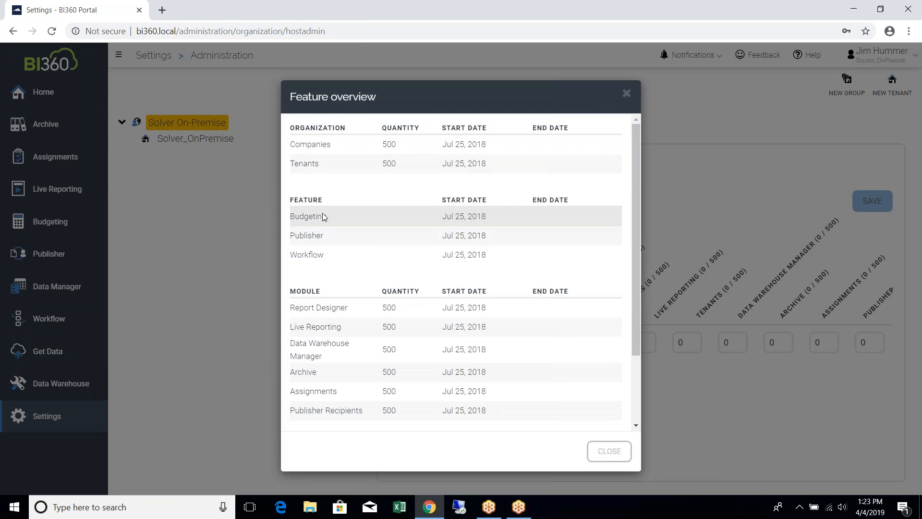
{"action": "left_click", "coordinate": [609, 451]}
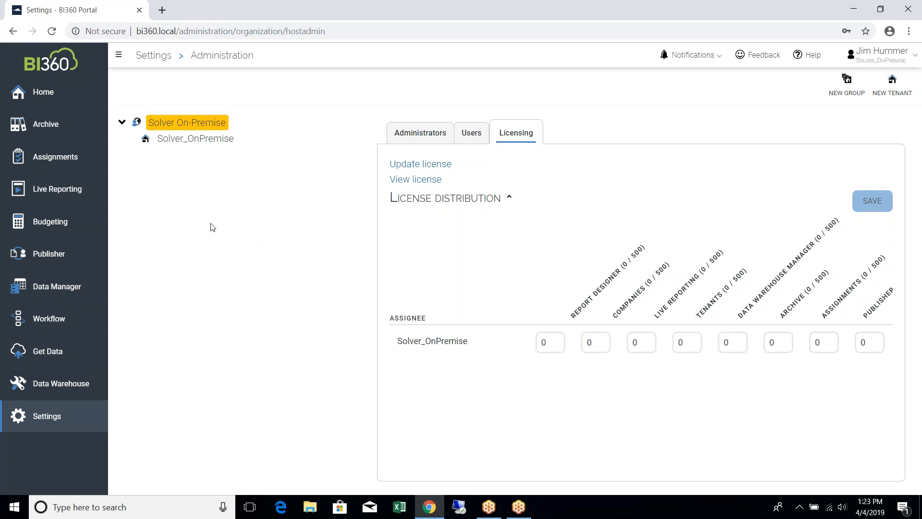
{"action": "left_click", "coordinate": [144, 55]}
{"action": "left_click", "coordinate": [608, 240]}
{"action": "left_click", "coordinate": [212, 139]}
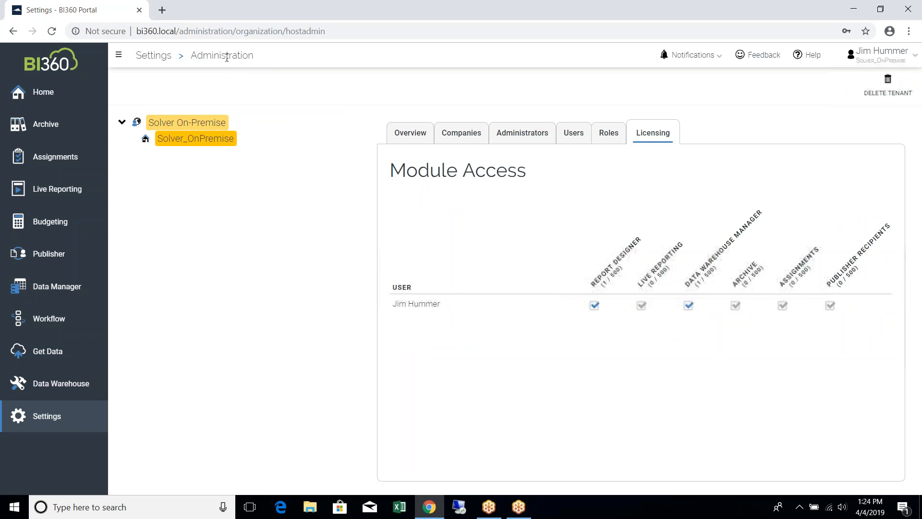
Open the budgeting setup and set its integration to Microsoft Dynamics GP
{"action": "left_click", "coordinate": [47, 421]}
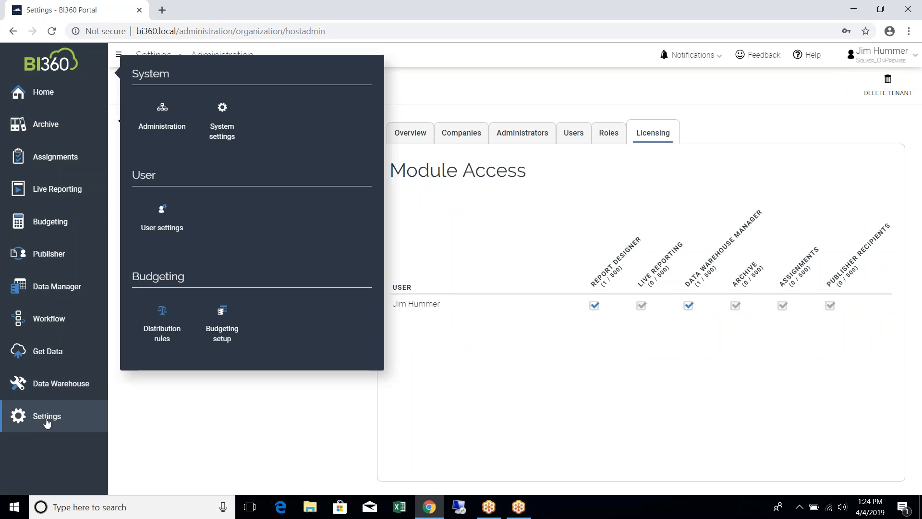
{"action": "left_click", "coordinate": [223, 331]}
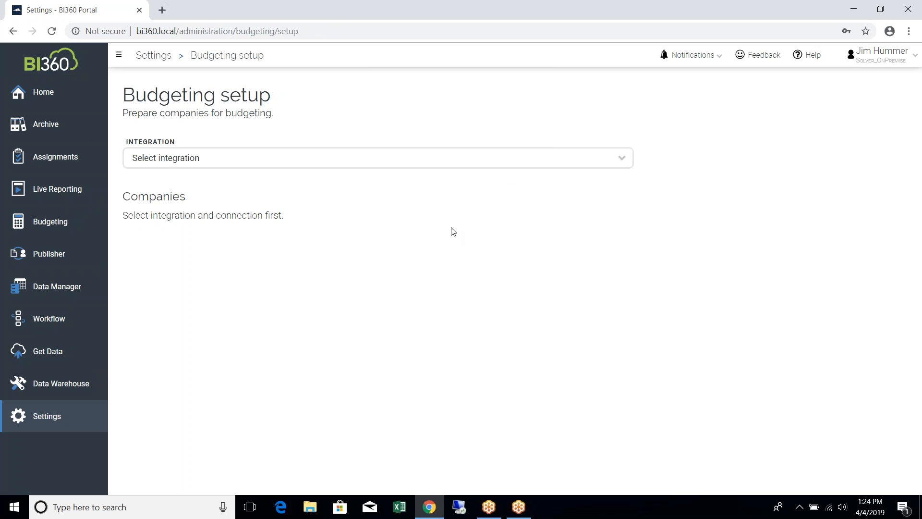
{"action": "left_click", "coordinate": [622, 158]}
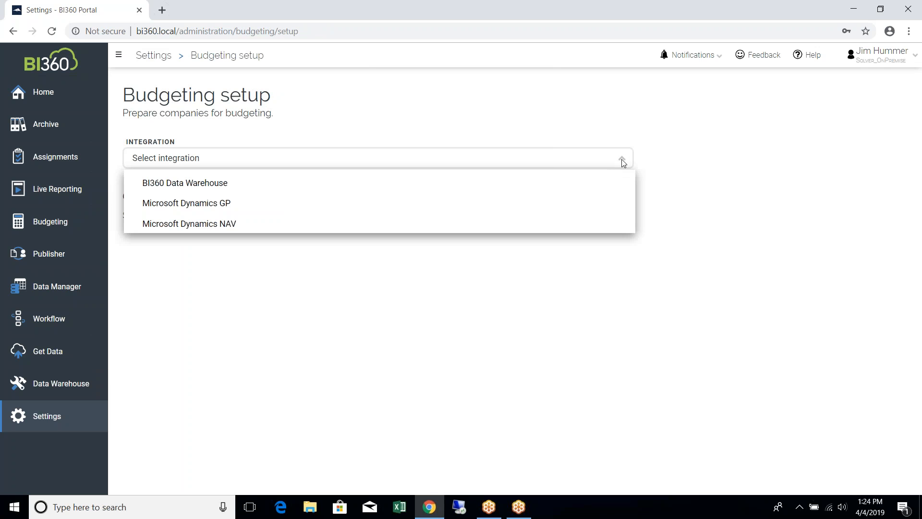
{"action": "left_click", "coordinate": [586, 200]}
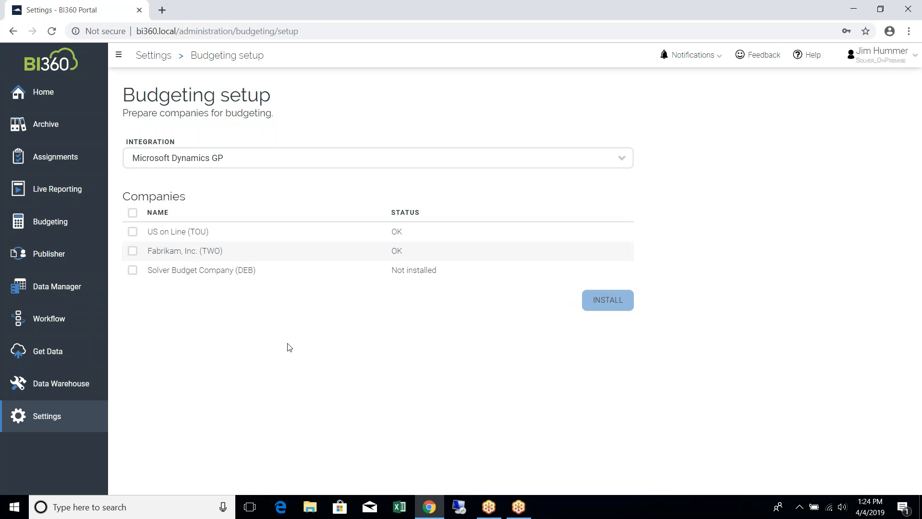
Install budgeting for Solver Budget Company (DEB), authenticating to SQL with the saved sa login and its password
{"action": "left_click", "coordinate": [133, 271]}
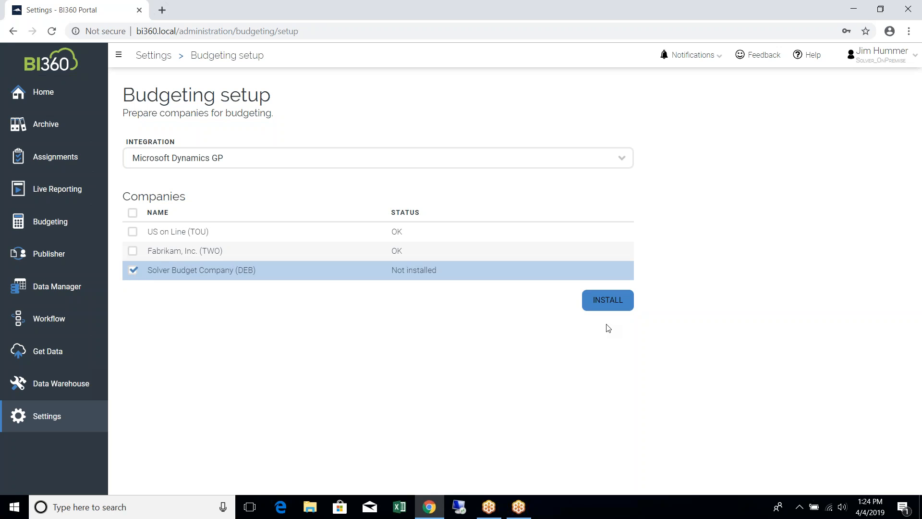
{"action": "left_click", "coordinate": [605, 299]}
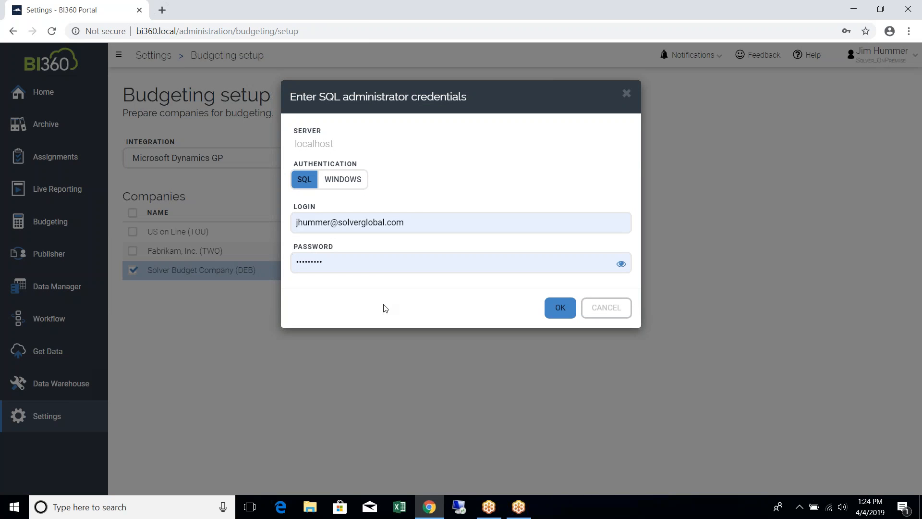
{"action": "triple_click", "coordinate": [437, 221]}
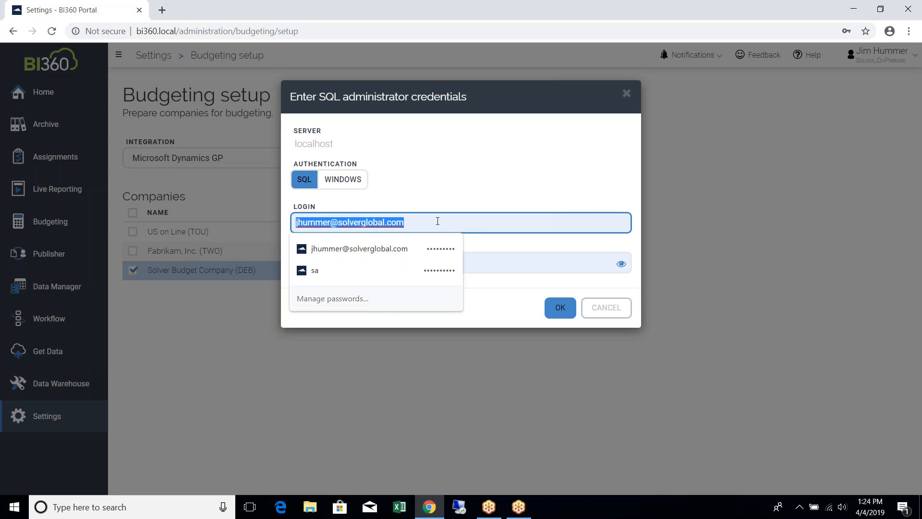
{"action": "left_click", "coordinate": [364, 269]}
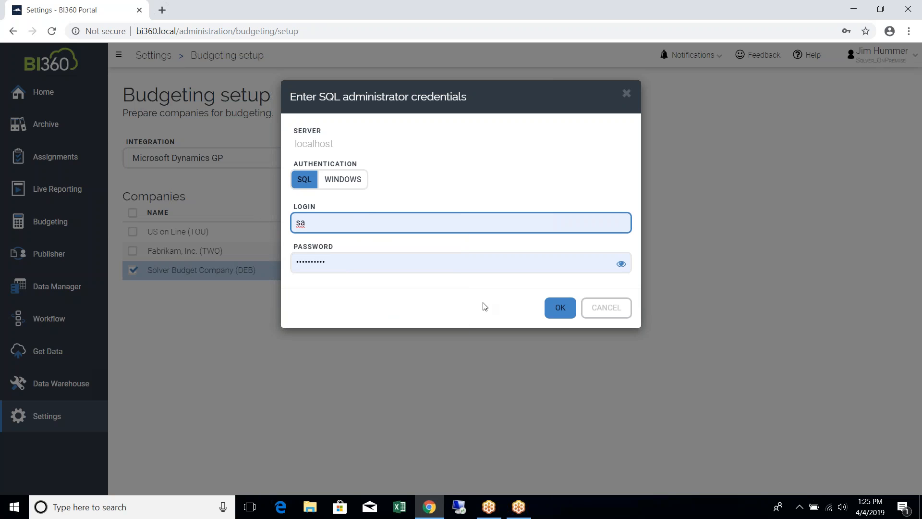
{"action": "left_click", "coordinate": [560, 308]}
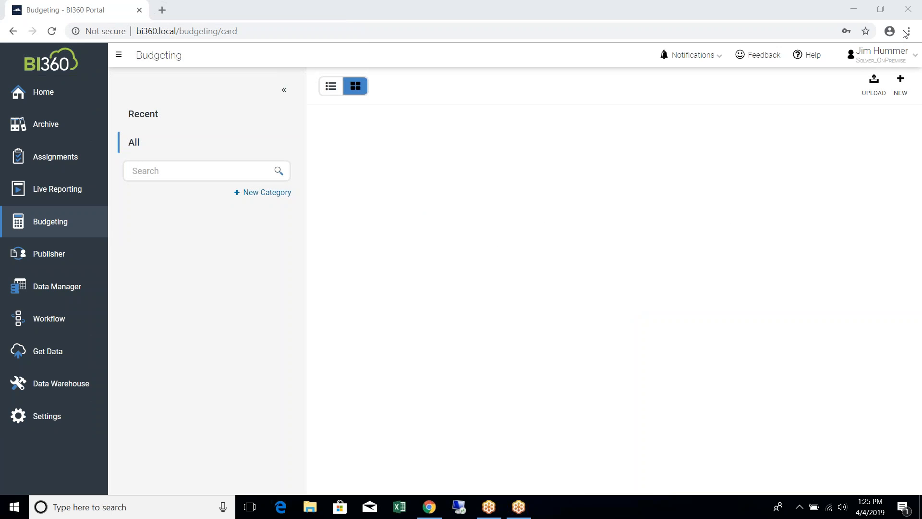
Create a Microsoft Dynamics GP budget form named Budget Test for Fabrikam, Inc. (TWO) and open it in OSR Launcher
{"action": "left_click", "coordinate": [905, 93]}
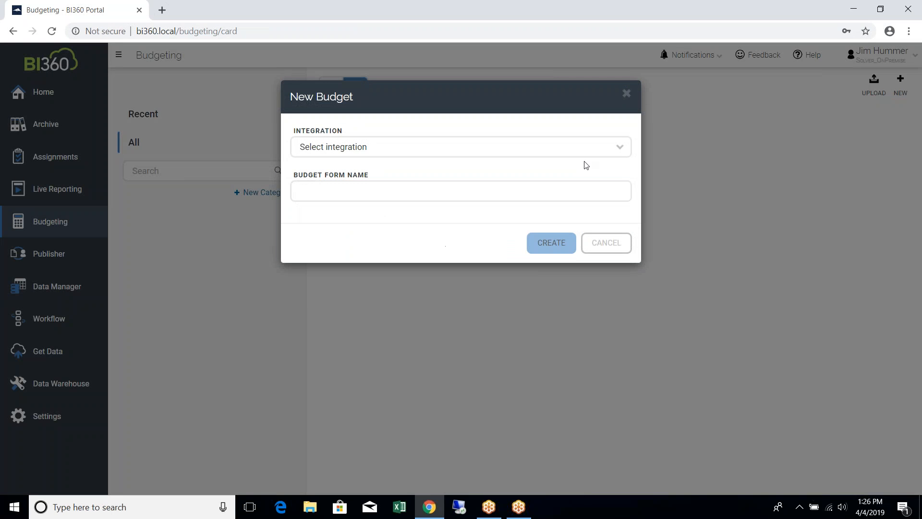
{"action": "left_click", "coordinate": [626, 148]}
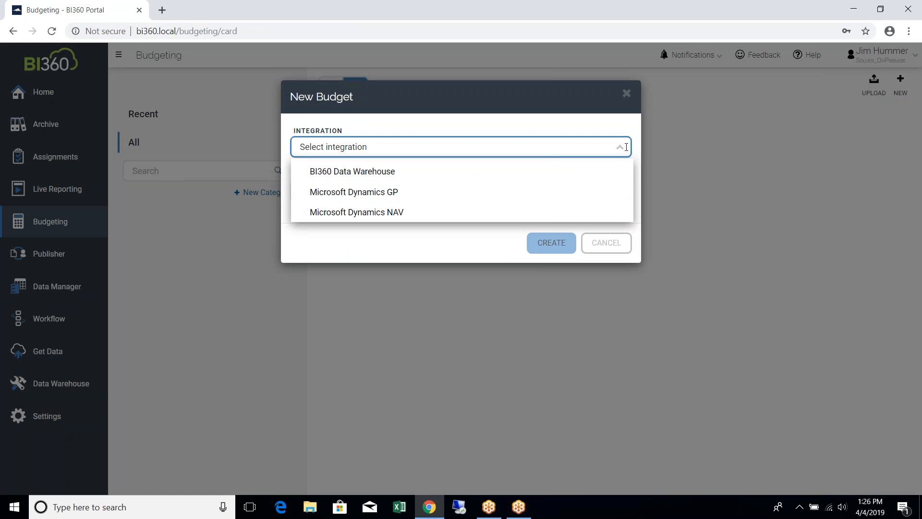
{"action": "left_click", "coordinate": [578, 198]}
{"action": "left_click", "coordinate": [415, 195]}
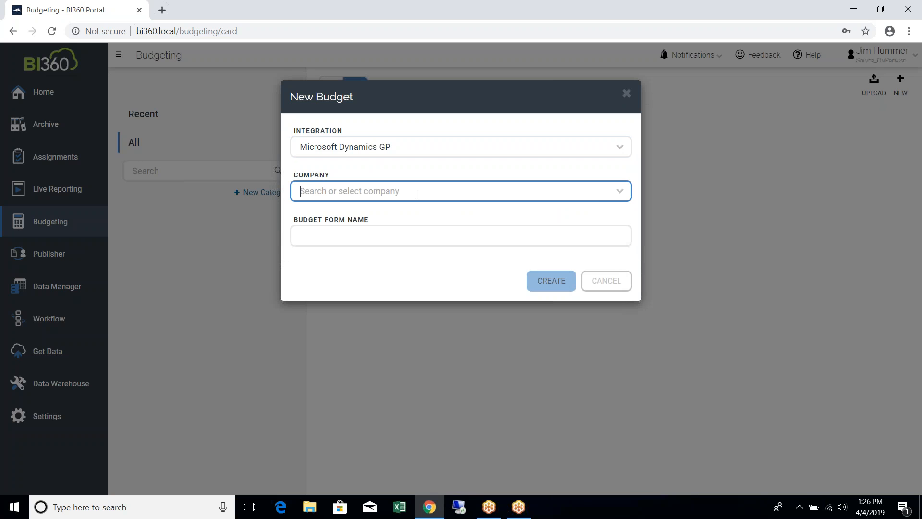
{"action": "left_click", "coordinate": [619, 194]}
{"action": "left_click", "coordinate": [563, 223]}
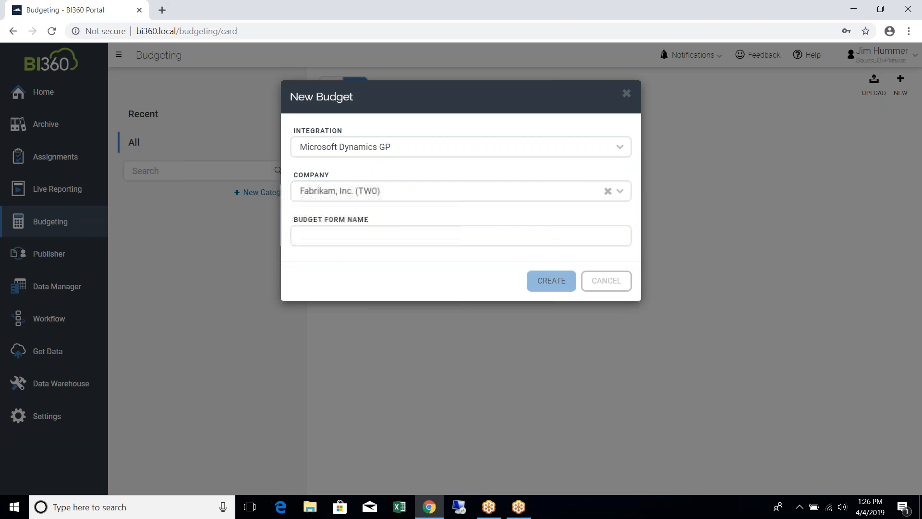
{"action": "left_click", "coordinate": [447, 236]}
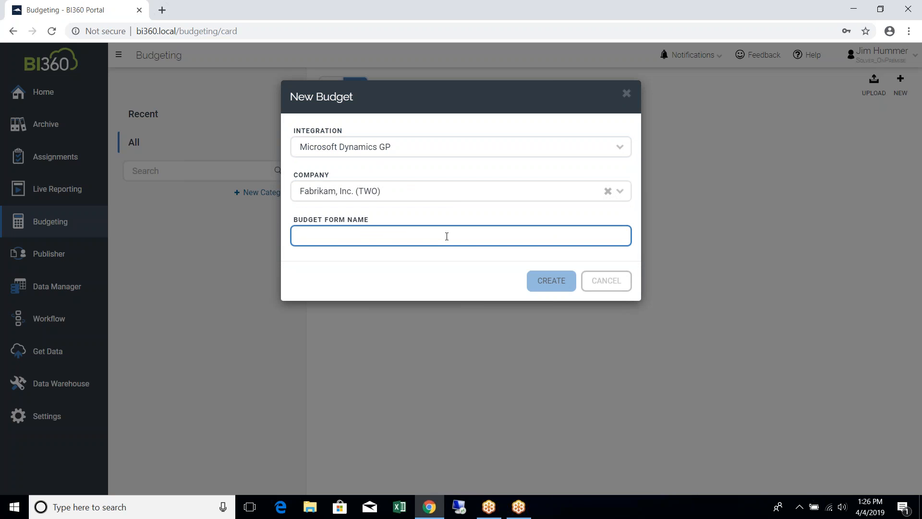
{"action": "type", "text": "Budget T"}
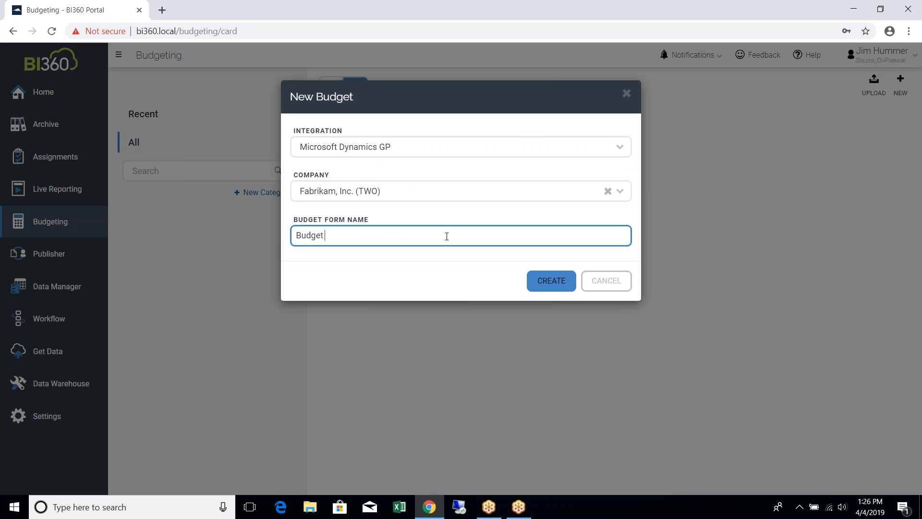
{"action": "type", "text": "est"}
{"action": "left_click", "coordinate": [546, 281]}
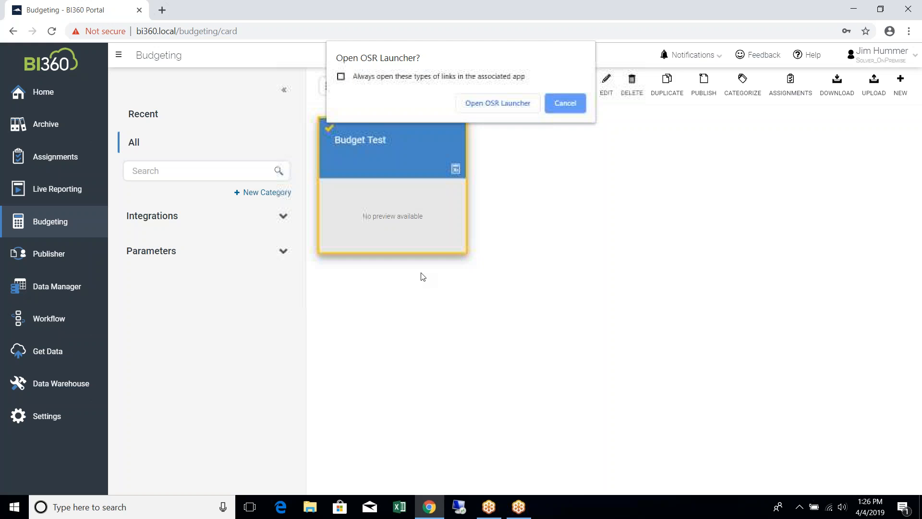
{"action": "left_click", "coordinate": [497, 102]}
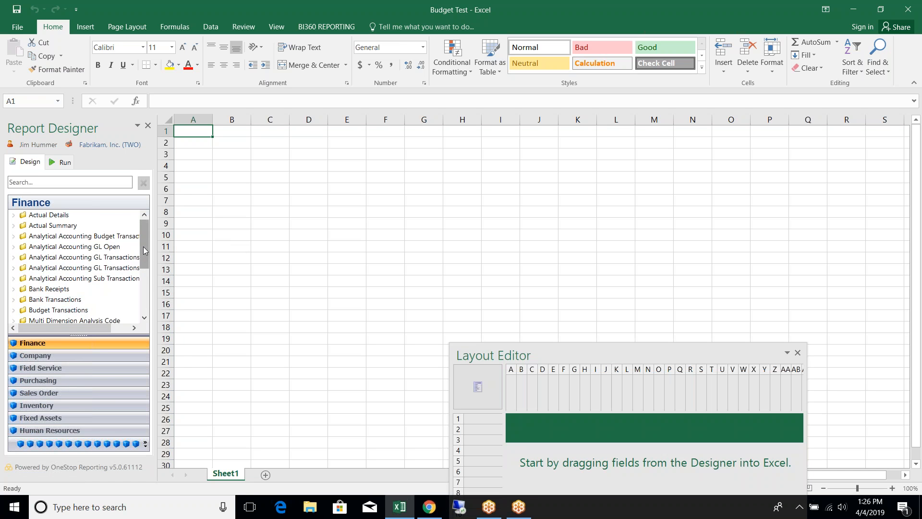
Place the Budget Transactions Account String field in cell C10 with a new selection group on the row
{"action": "left_click_drag", "start_coordinate": [145, 245], "coordinate": [146, 270]}
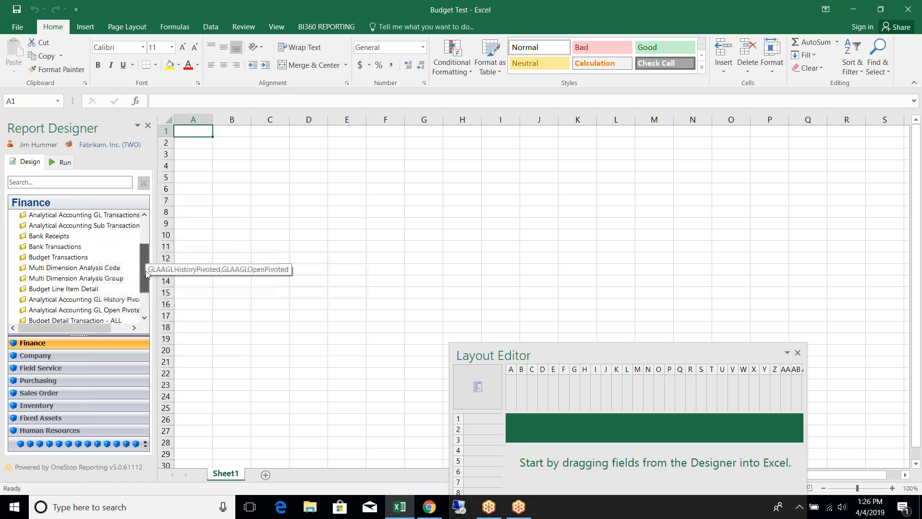
{"action": "left_click", "coordinate": [14, 257]}
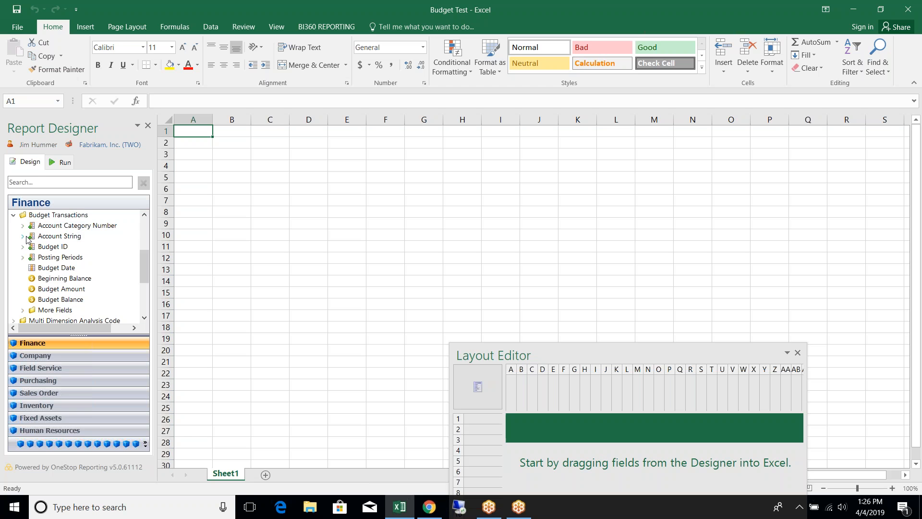
{"action": "left_click", "coordinate": [23, 237]}
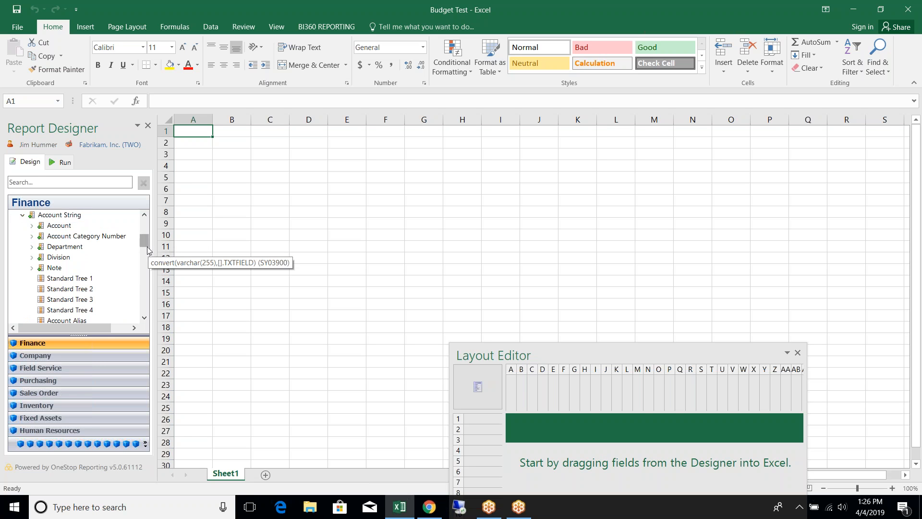
{"action": "left_click", "coordinate": [32, 225]}
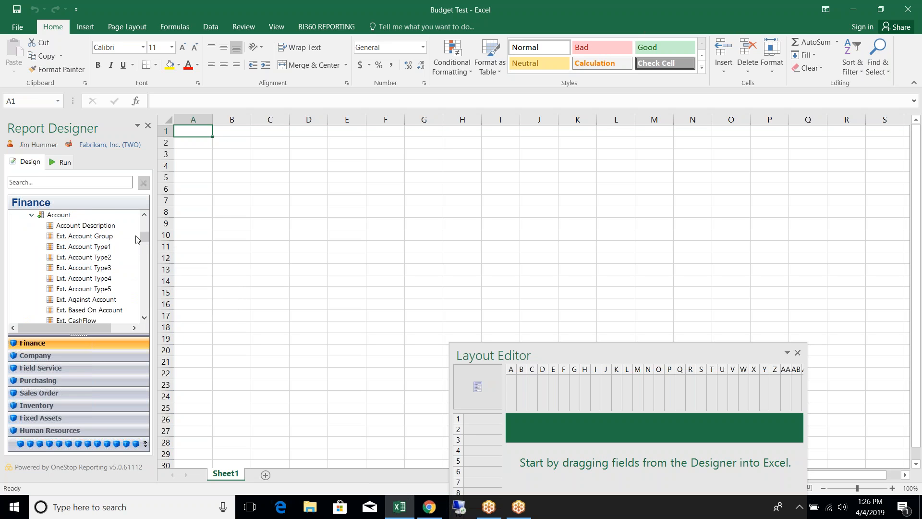
{"action": "left_click_drag", "start_coordinate": [143, 237], "coordinate": [143, 235]}
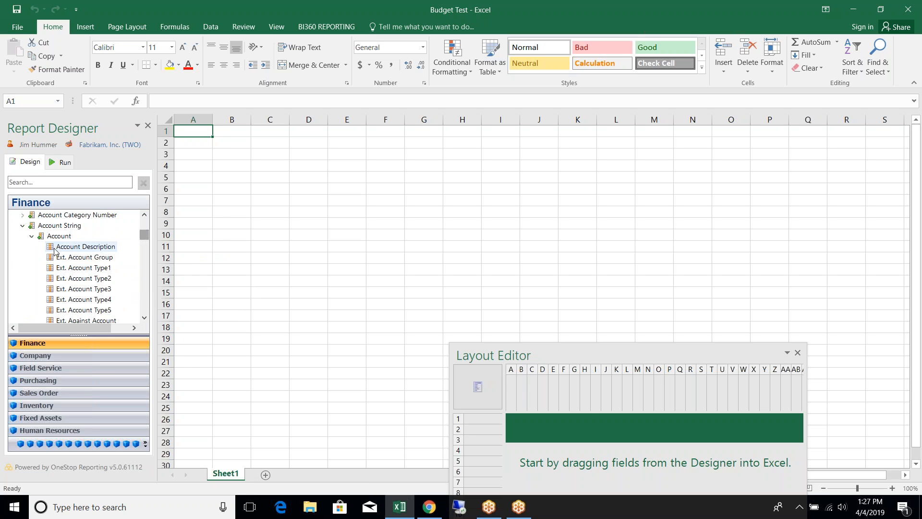
{"action": "left_click", "coordinate": [32, 236]}
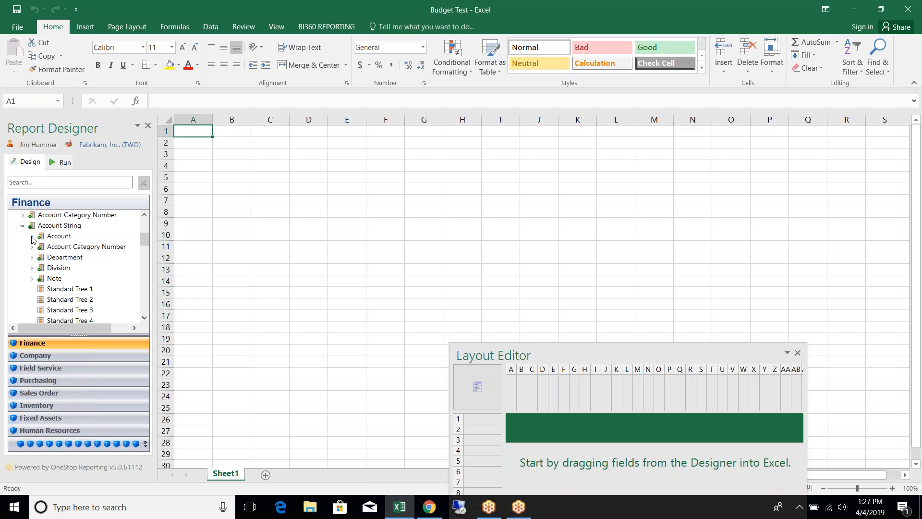
{"action": "left_click_drag", "start_coordinate": [57, 227], "coordinate": [267, 235]}
{"action": "left_click", "coordinate": [402, 237]}
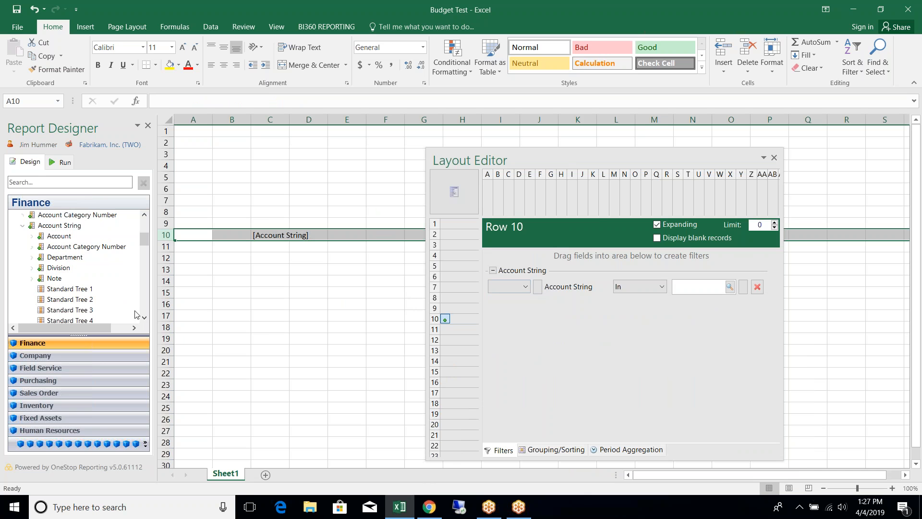
Filter row 10 to Accounts that begin with 4 and remove the blank Account String filter
{"action": "left_click_drag", "start_coordinate": [53, 240], "coordinate": [516, 347]}
{"action": "left_click", "coordinate": [660, 313]}
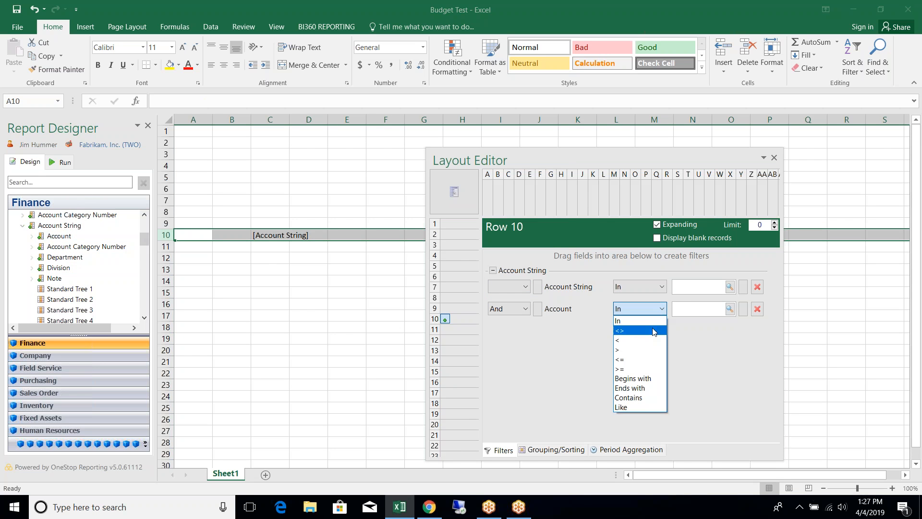
{"action": "left_click", "coordinate": [644, 378]}
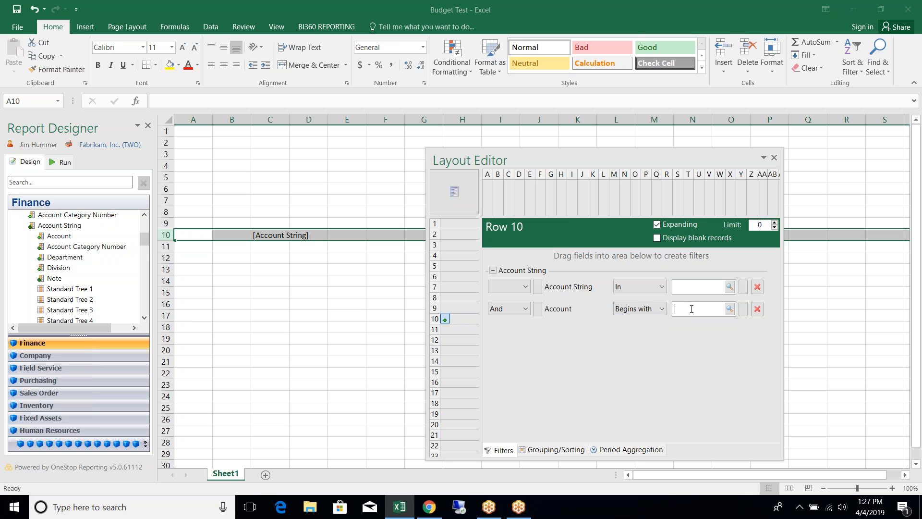
{"action": "left_click", "coordinate": [758, 286]}
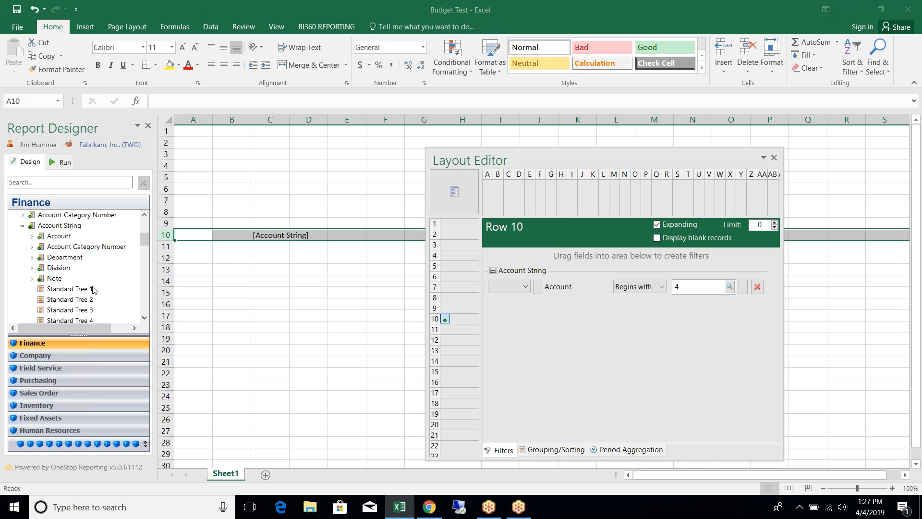
Place the Account Description field from Account String in cell D10 and widen column C
{"action": "left_click", "coordinate": [144, 318]}
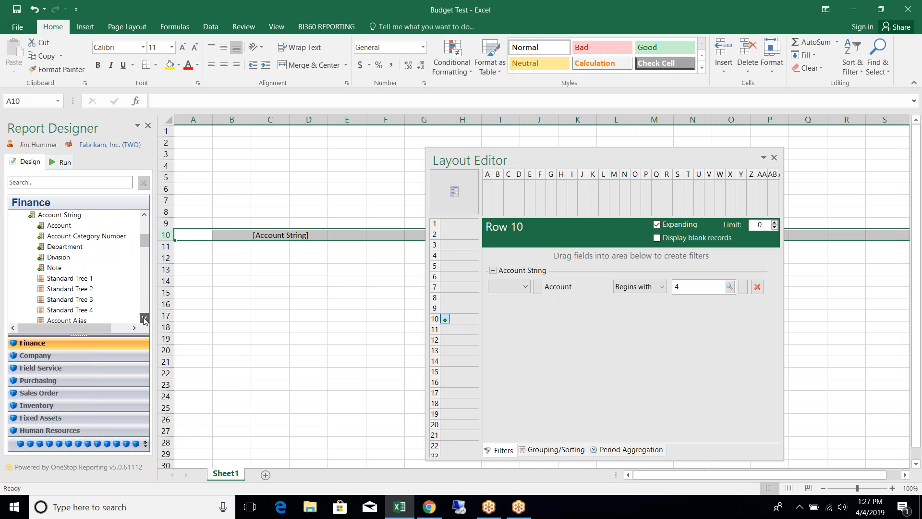
{"action": "left_click_drag", "start_coordinate": [93, 282], "coordinate": [323, 237]}
{"action": "left_click_drag", "start_coordinate": [289, 120], "coordinate": [329, 120]}
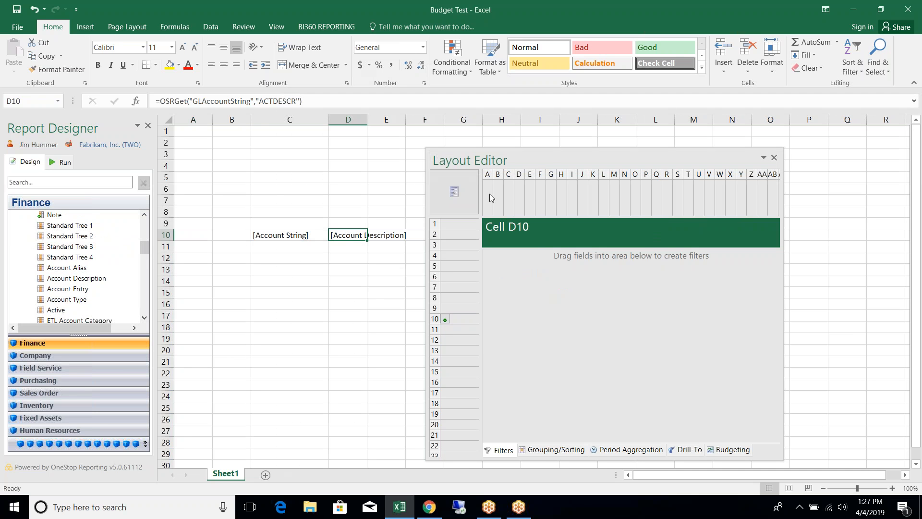
Move the Layout Editor clear of the report columns and place the Budget Amount field in cell G10
{"action": "left_click_drag", "start_coordinate": [545, 158], "coordinate": [658, 157]}
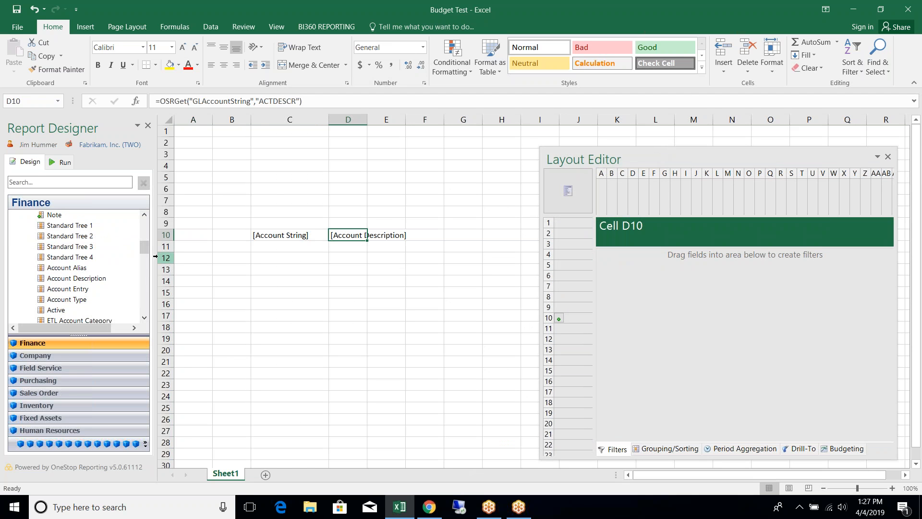
{"action": "left_click_drag", "start_coordinate": [145, 251], "coordinate": [147, 303]}
{"action": "left_click_drag", "start_coordinate": [71, 269], "coordinate": [467, 239]}
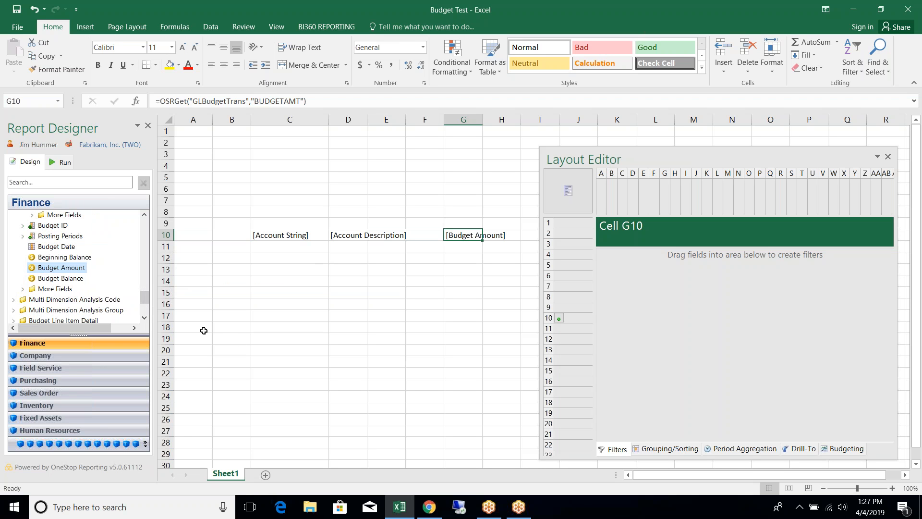
Apply the Year to date period function at cell G7 and make column G expanding
{"action": "left_click", "coordinate": [145, 445]}
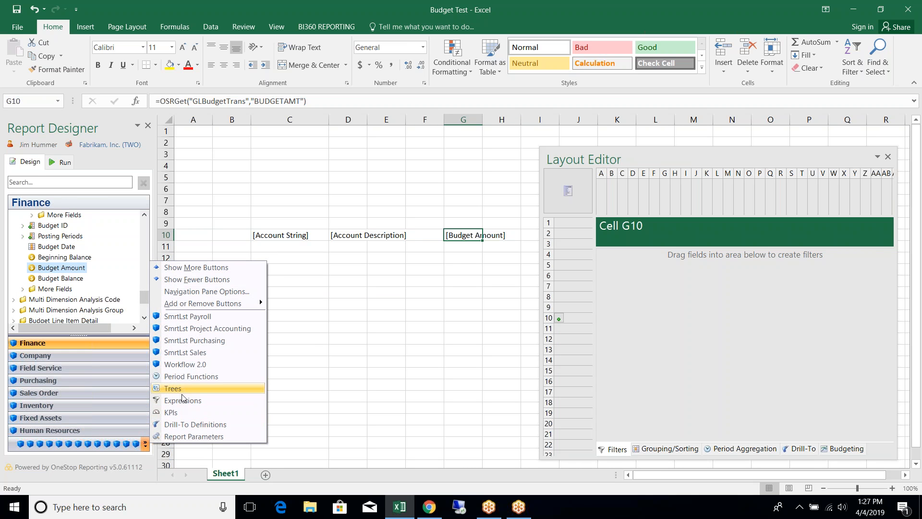
{"action": "left_click", "coordinate": [192, 377]}
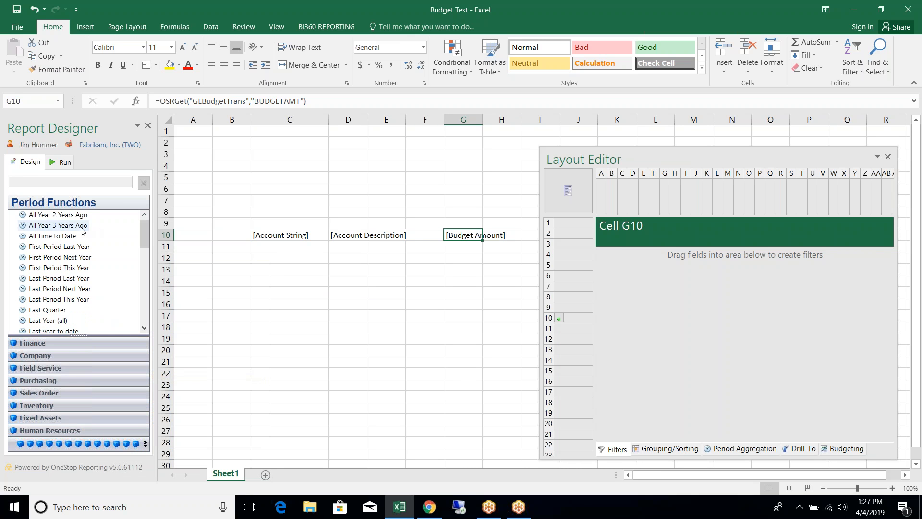
{"action": "left_click_drag", "start_coordinate": [145, 229], "coordinate": [145, 301]}
{"action": "left_click_drag", "start_coordinate": [59, 310], "coordinate": [482, 201]}
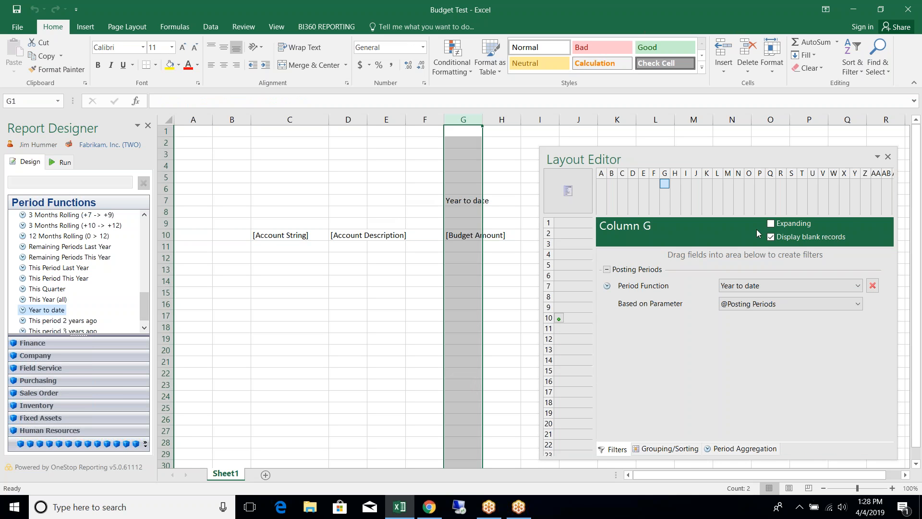
{"action": "left_click", "coordinate": [771, 223]}
Place the Posting Periods field from Actual Summary in cell G8
{"action": "left_click_drag", "start_coordinate": [145, 307], "coordinate": [150, 222]}
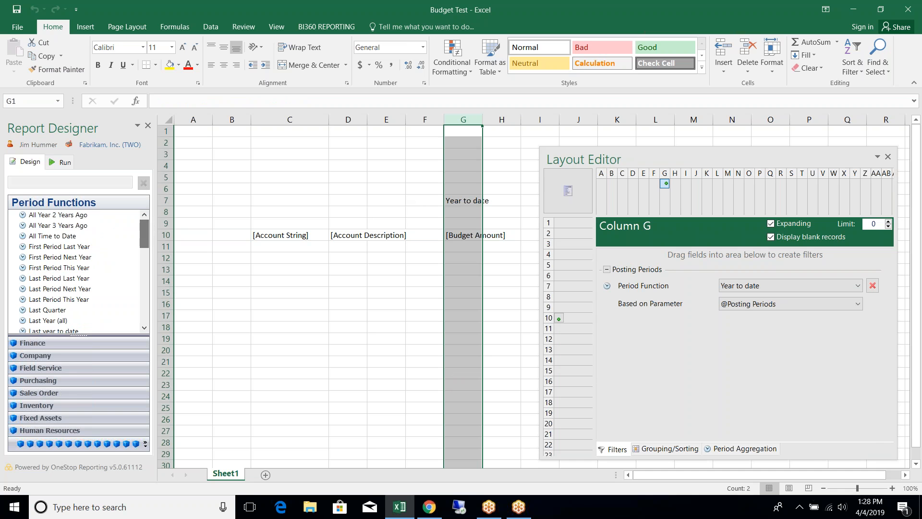
{"action": "left_click", "coordinate": [68, 344]}
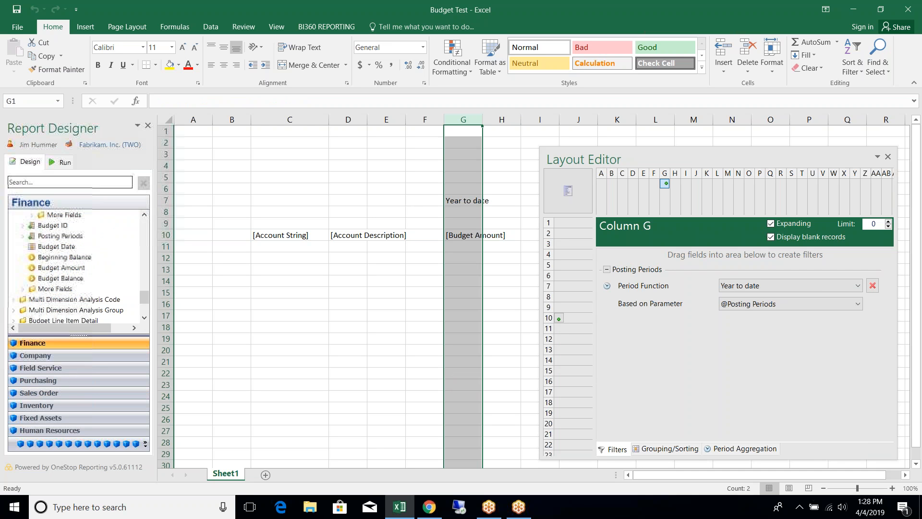
{"action": "left_click_drag", "start_coordinate": [145, 298], "coordinate": [140, 198]}
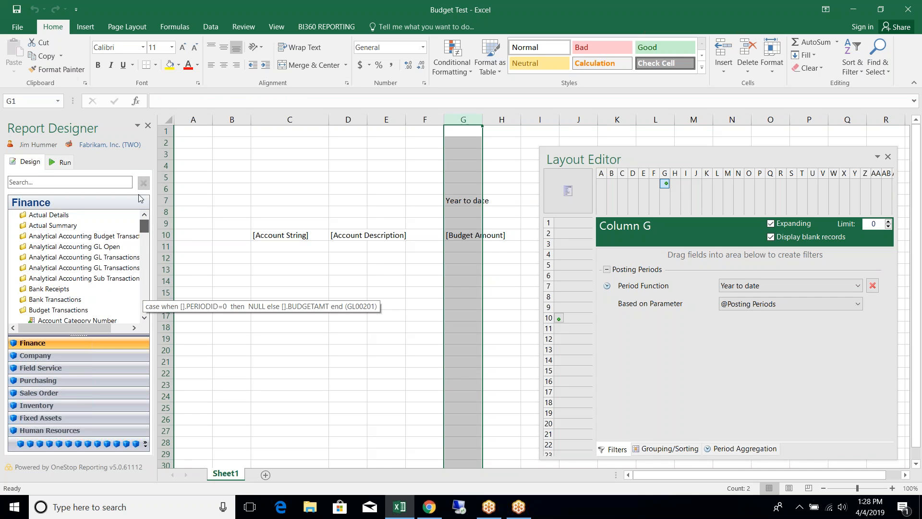
{"action": "left_click", "coordinate": [14, 226]}
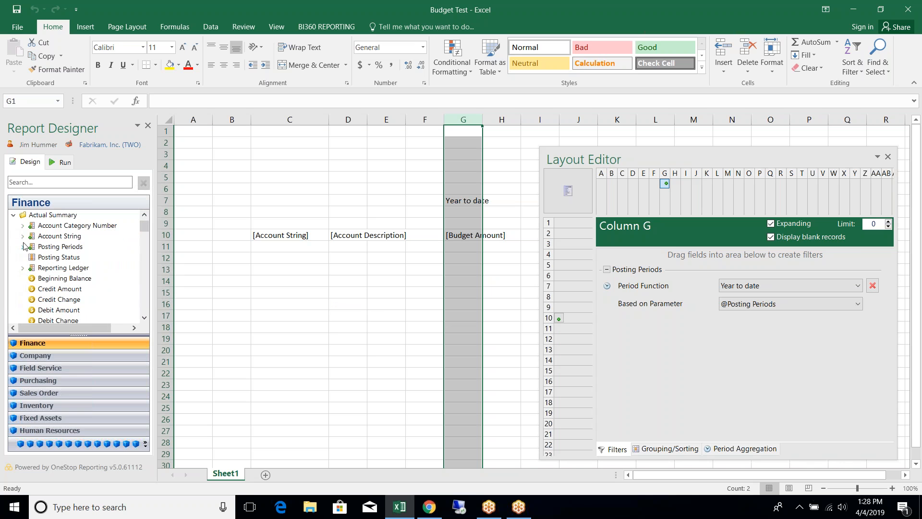
{"action": "mouse_move", "coordinate": [32, 251]}
{"action": "left_mouse_down"}
{"action": "mouse_move", "coordinate": [429, 236]}
{"action": "mouse_move", "coordinate": [461, 208]}
{"action": "mouse_move", "coordinate": [460, 186]}
{"action": "mouse_move", "coordinate": [462, 212]}
{"action": "left_mouse_up"}
{"action": "left_click", "coordinate": [557, 193]}
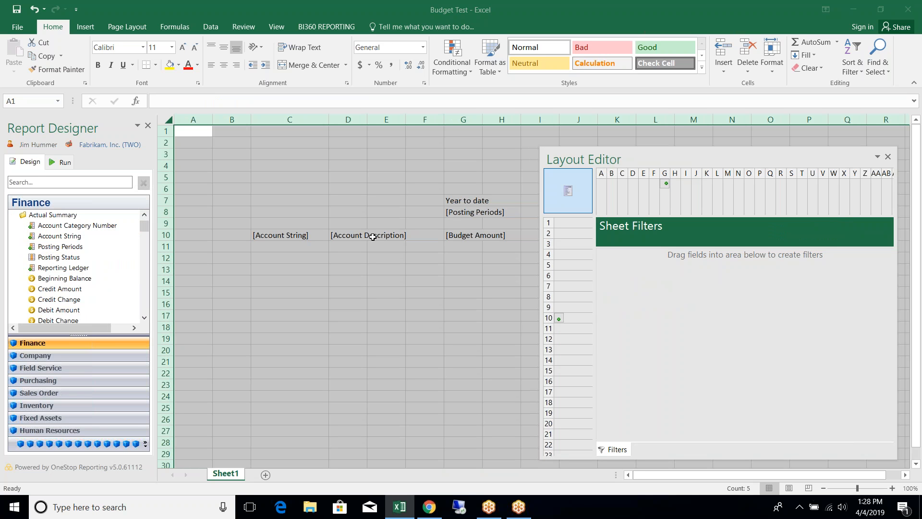
{"action": "left_click", "coordinate": [14, 215]}
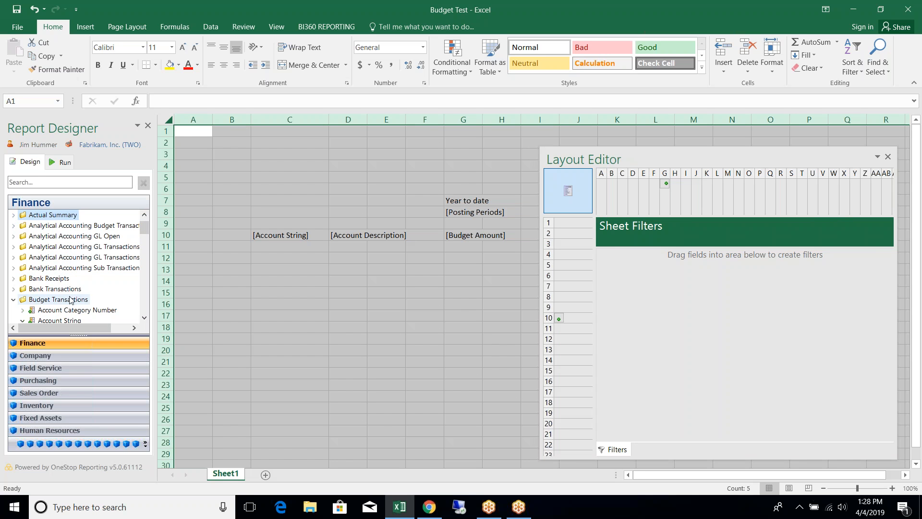
{"action": "left_click", "coordinate": [144, 318]}
{"action": "left_click", "coordinate": [144, 317]}
{"action": "left_click", "coordinate": [144, 317]}
{"action": "left_click", "coordinate": [144, 318]}
{"action": "left_click", "coordinate": [144, 318]}
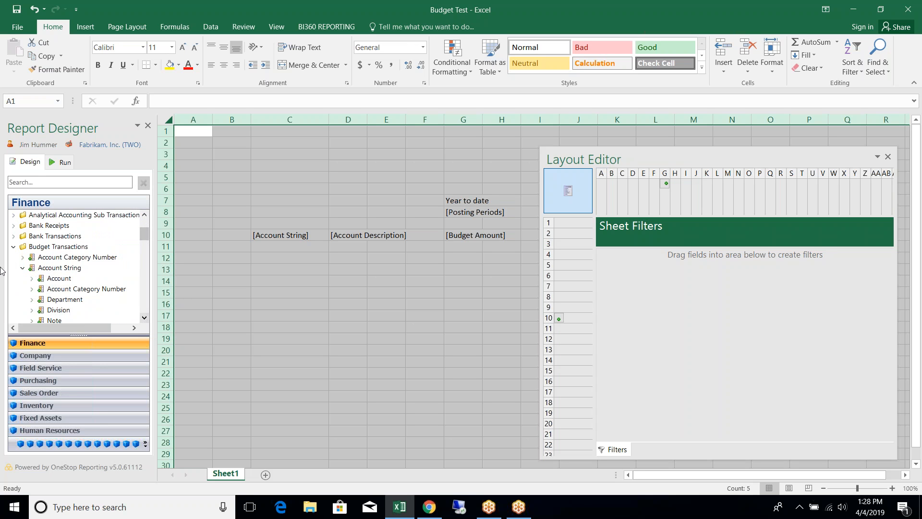
{"action": "left_click", "coordinate": [22, 269]}
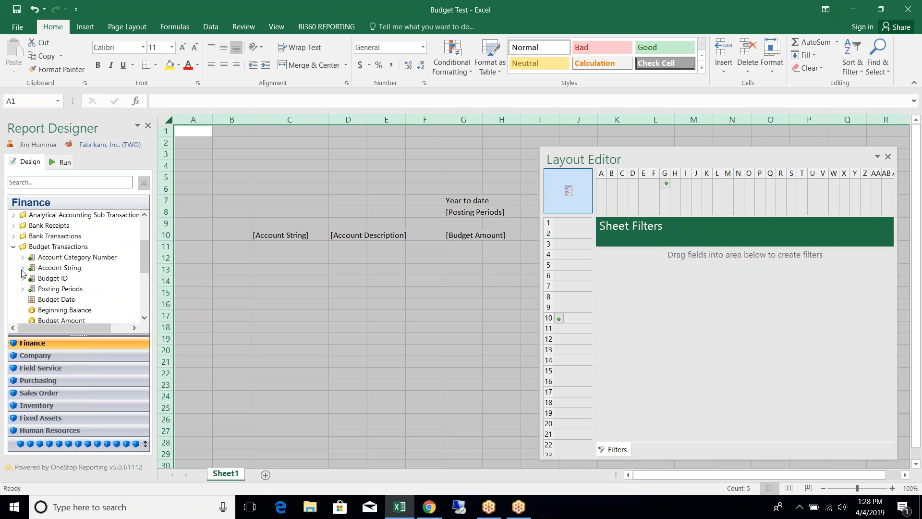
{"action": "left_click_drag", "start_coordinate": [57, 285], "coordinate": [655, 334]}
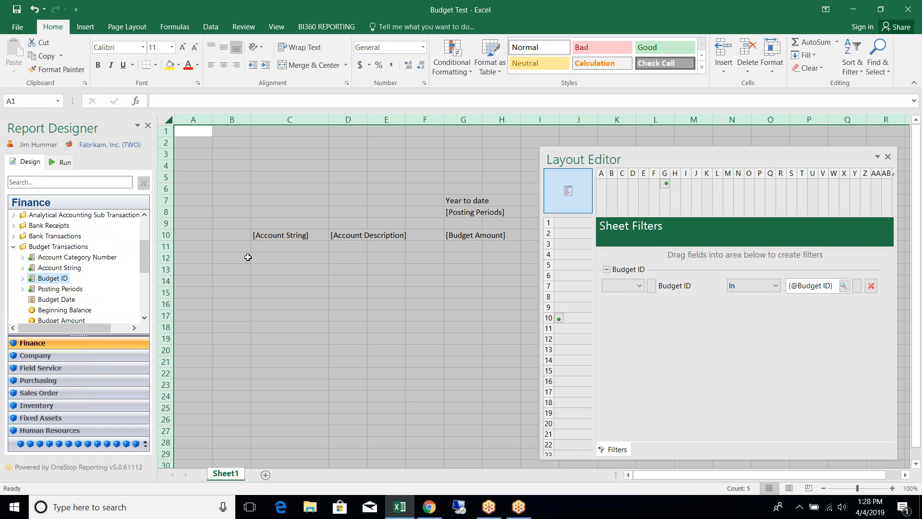
Place the Budget ID field in cell B4 without a selection group and return to the sheet filters
{"action": "left_click_drag", "start_coordinate": [63, 279], "coordinate": [246, 173]}
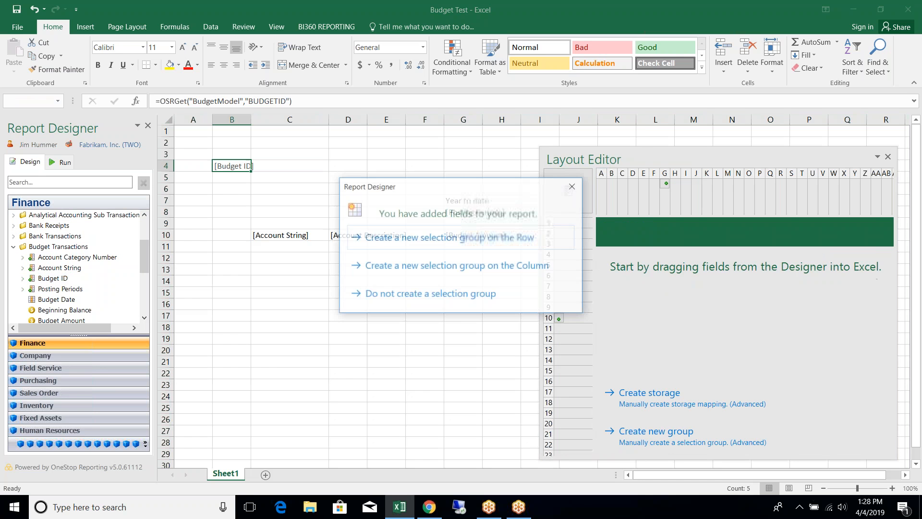
{"action": "left_click", "coordinate": [430, 294]}
{"action": "left_click", "coordinate": [566, 180]}
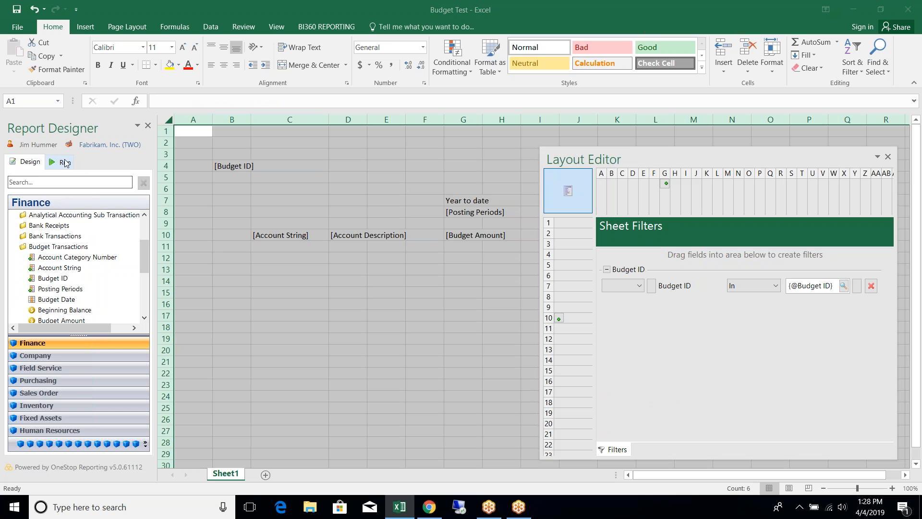
Open the budgeting storage definition for the Budget Amount cell G10
{"action": "left_click", "coordinate": [468, 235]}
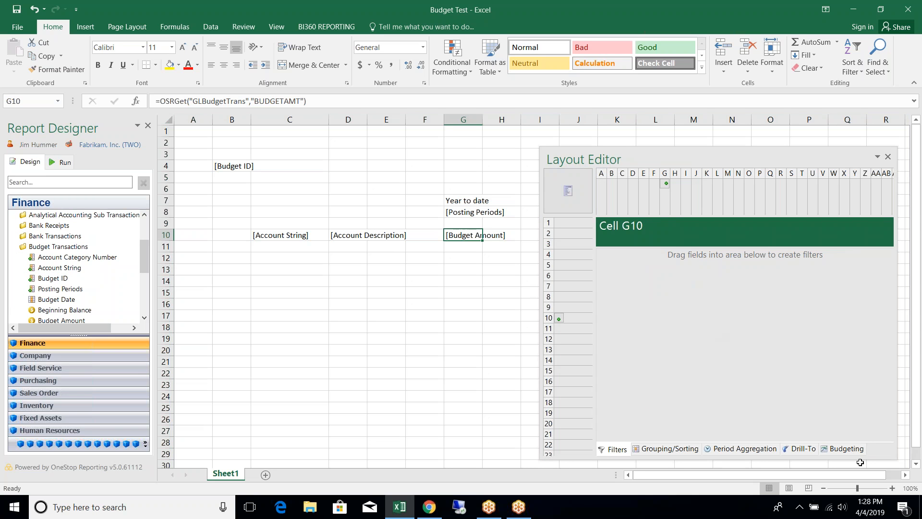
{"action": "left_click", "coordinate": [849, 449]}
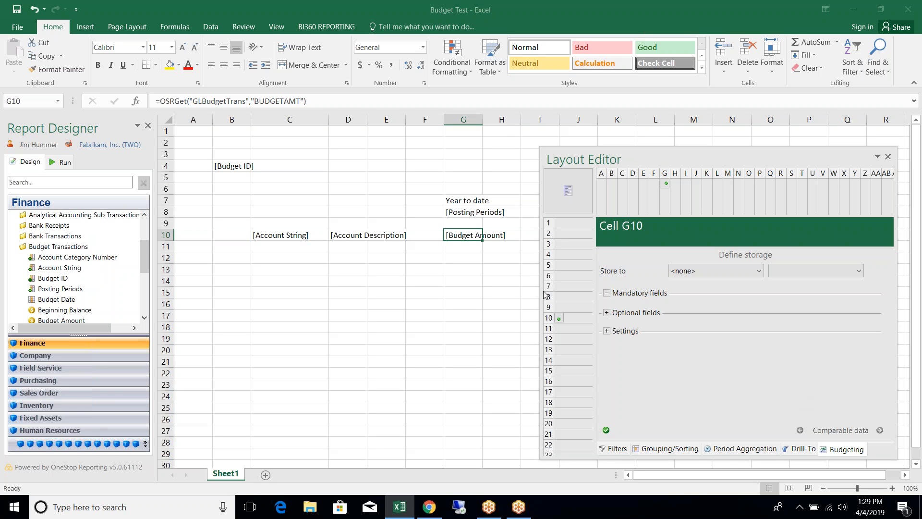
{"action": "left_click", "coordinate": [390, 16]}
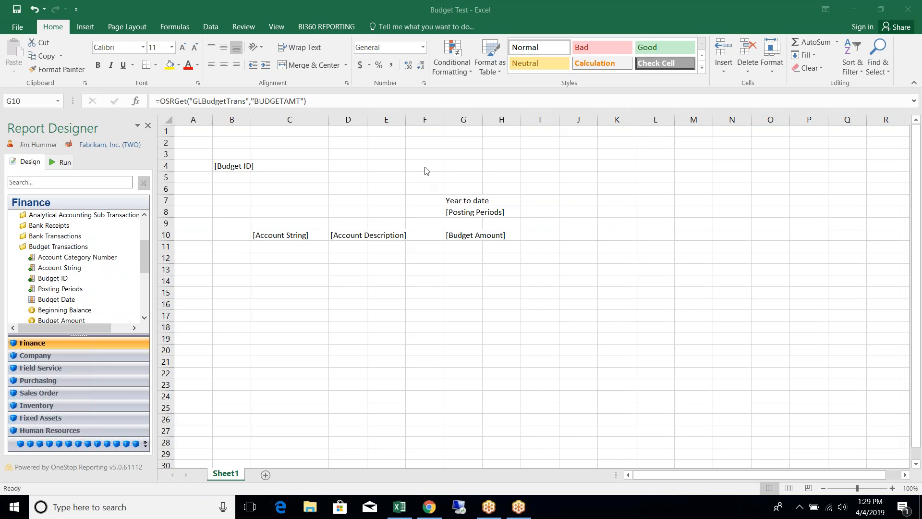